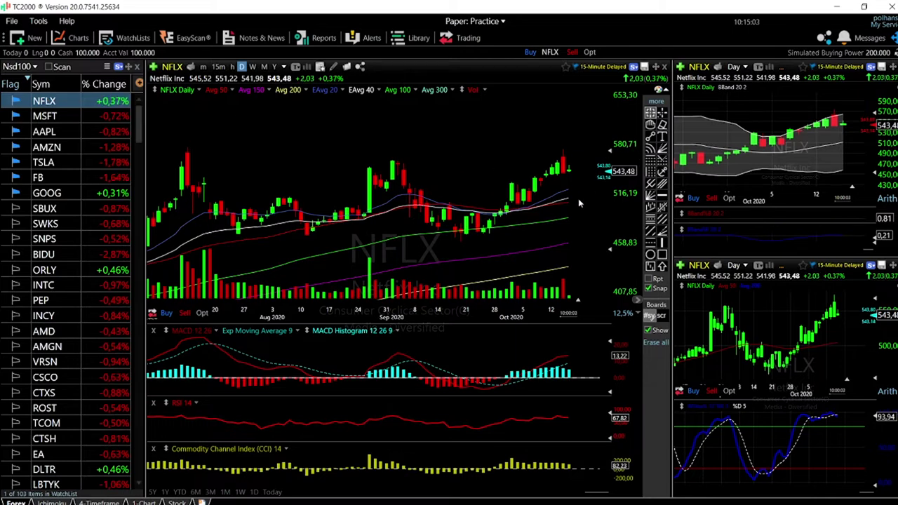
Examine the recent candles on the NFLX daily chart and read the price level just above the October high
{"action": "scroll", "coordinate": [579, 203], "scroll_direction": "up", "scroll_amount": 2}
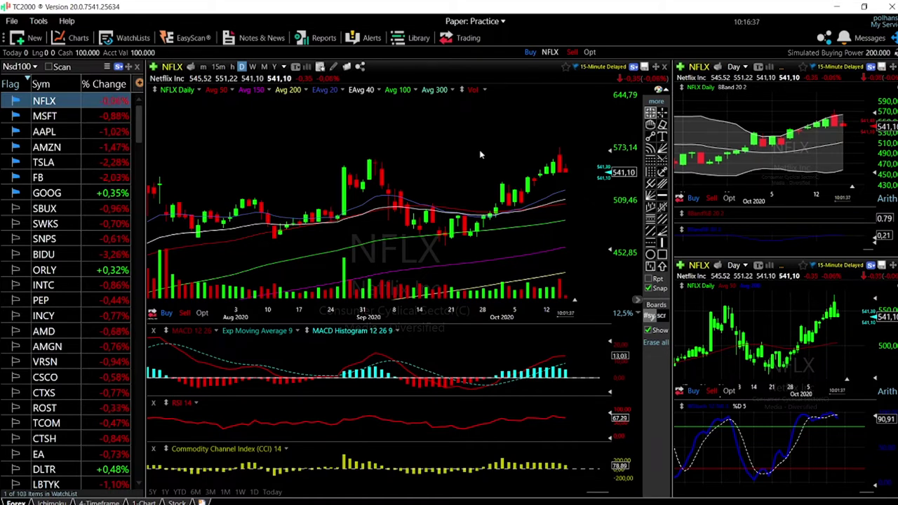
{"action": "scroll", "coordinate": [480, 154], "scroll_direction": "down", "scroll_amount": 1}
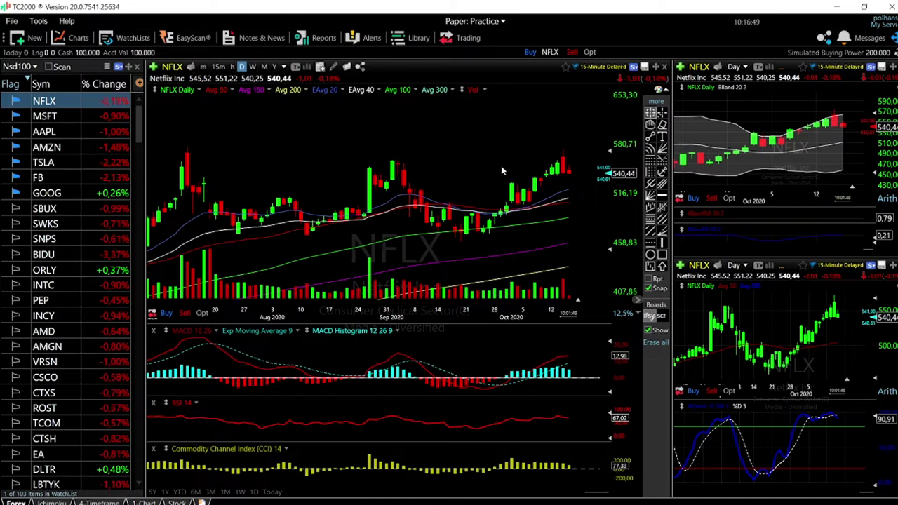
{"action": "scroll", "coordinate": [529, 160], "scroll_direction": "up", "scroll_amount": 3}
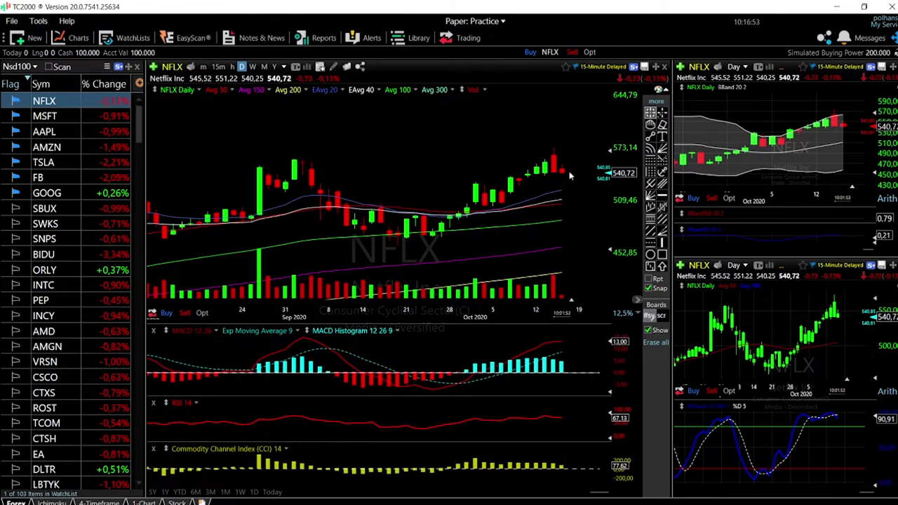
{"action": "left_click_drag", "start_coordinate": [569, 150], "coordinate": [569, 149]}
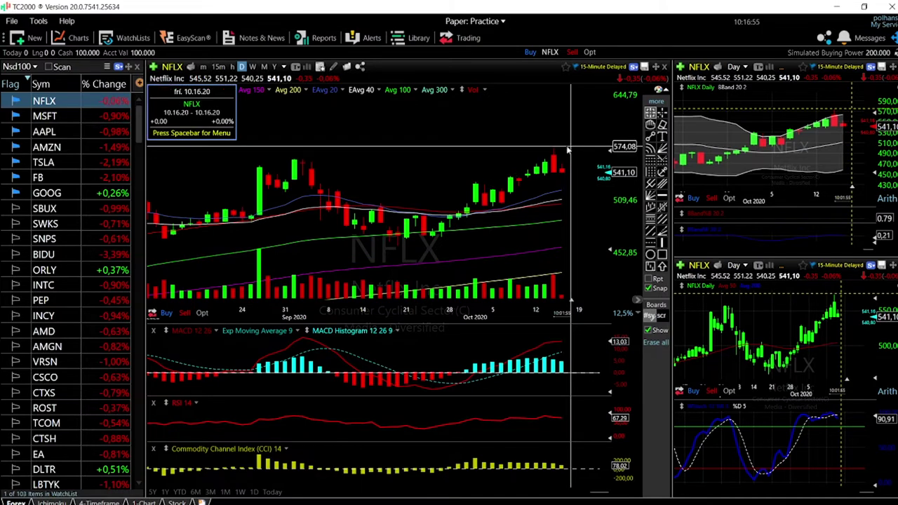
Draw two horizontal lines on the NFLX daily chart, at about 575.90 above the July peak and about 489.02 near the 100-day average
{"action": "scroll", "coordinate": [572, 155], "scroll_direction": "down", "scroll_amount": 3}
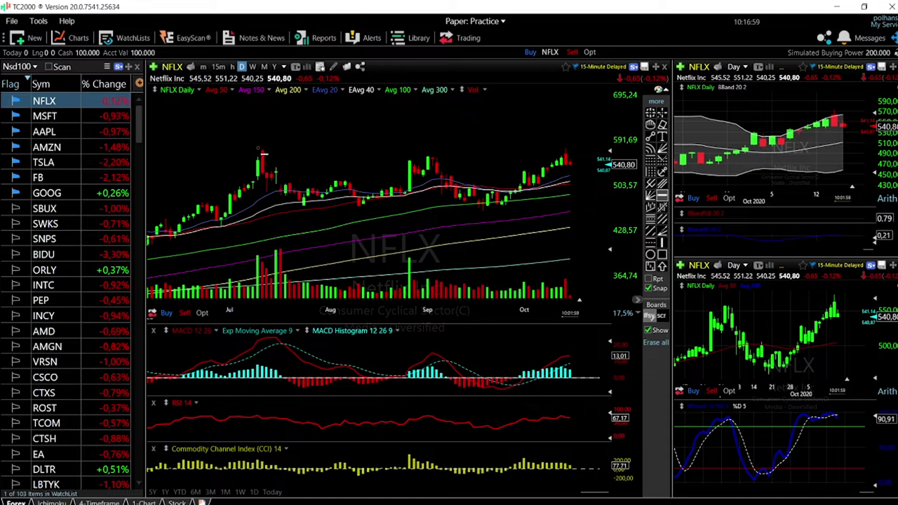
{"action": "left_click", "coordinate": [260, 149]}
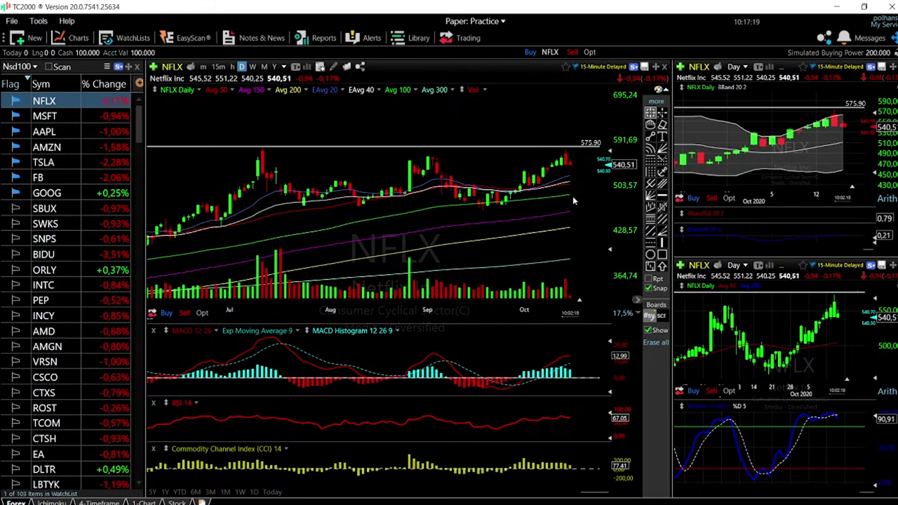
{"action": "left_click", "coordinate": [662, 197]}
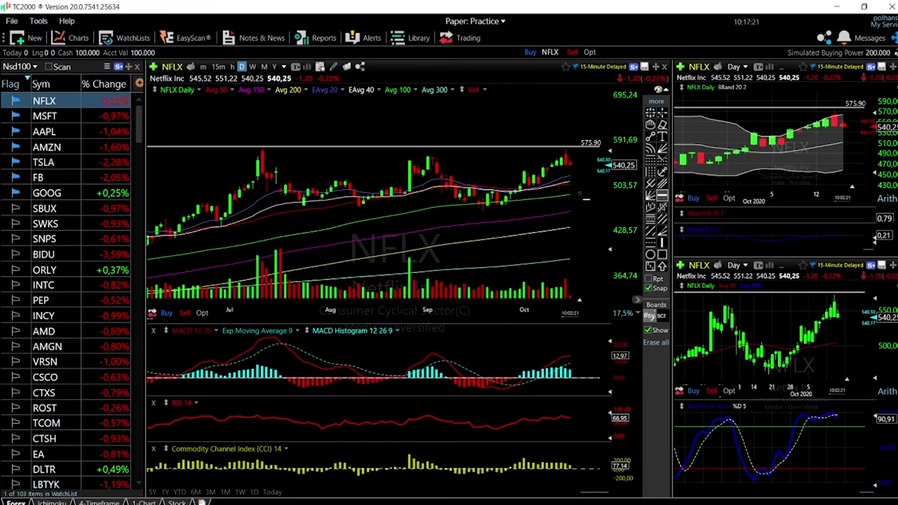
{"action": "left_click", "coordinate": [583, 191]}
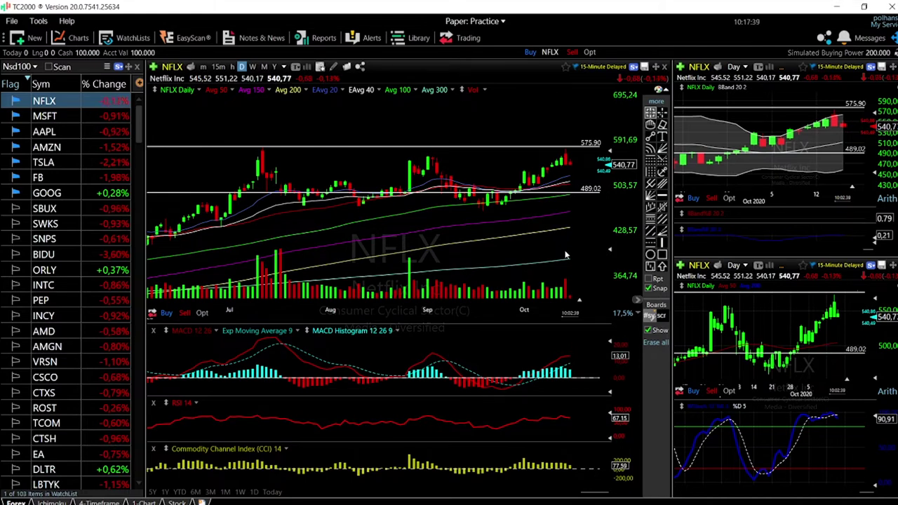
Review the longer NFLX price history back to early 2020 against the two horizontal lines and moving averages
{"action": "scroll", "coordinate": [554, 243], "scroll_direction": "down", "scroll_amount": 3}
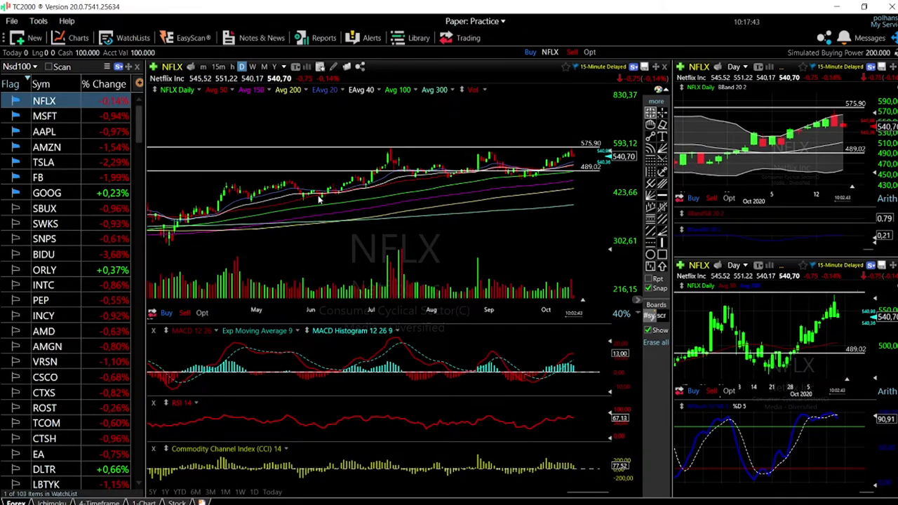
{"action": "scroll", "coordinate": [318, 200], "scroll_direction": "down", "scroll_amount": 2}
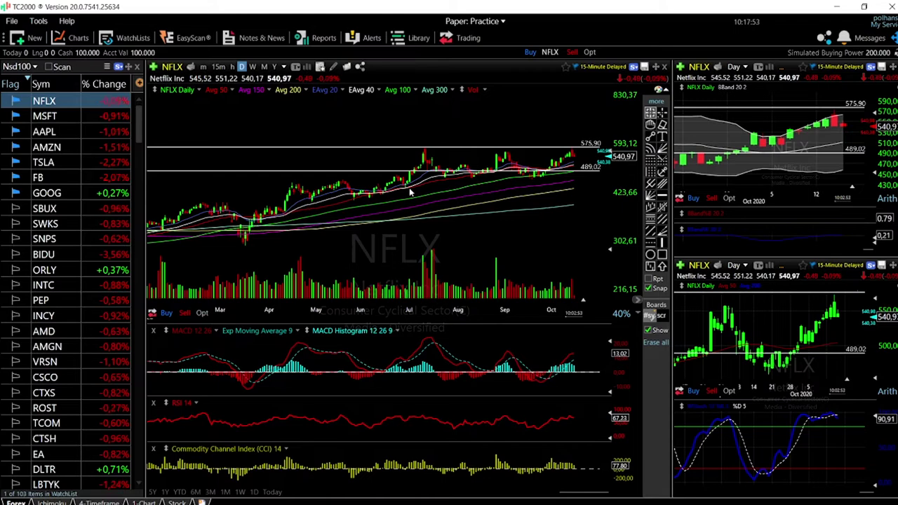
{"action": "scroll", "coordinate": [577, 221], "scroll_direction": "up", "scroll_amount": 3}
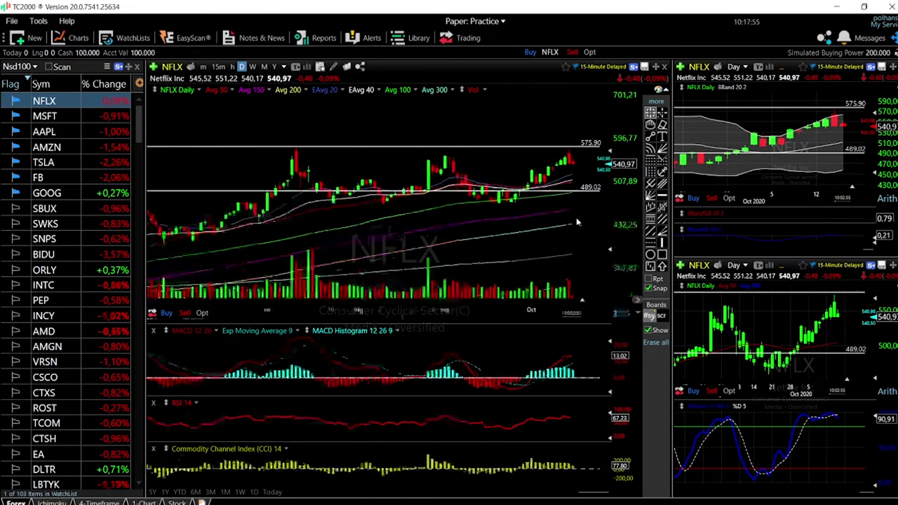
{"action": "scroll", "coordinate": [577, 222], "scroll_direction": "up", "scroll_amount": 2}
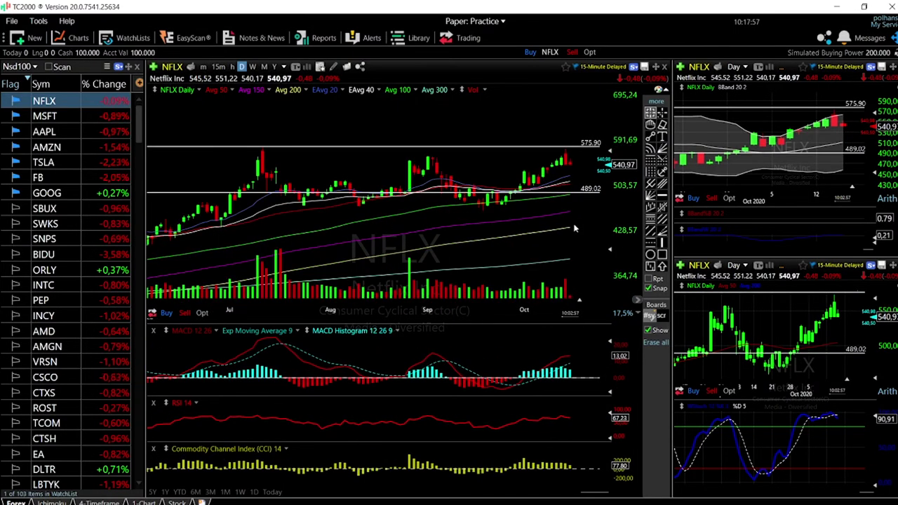
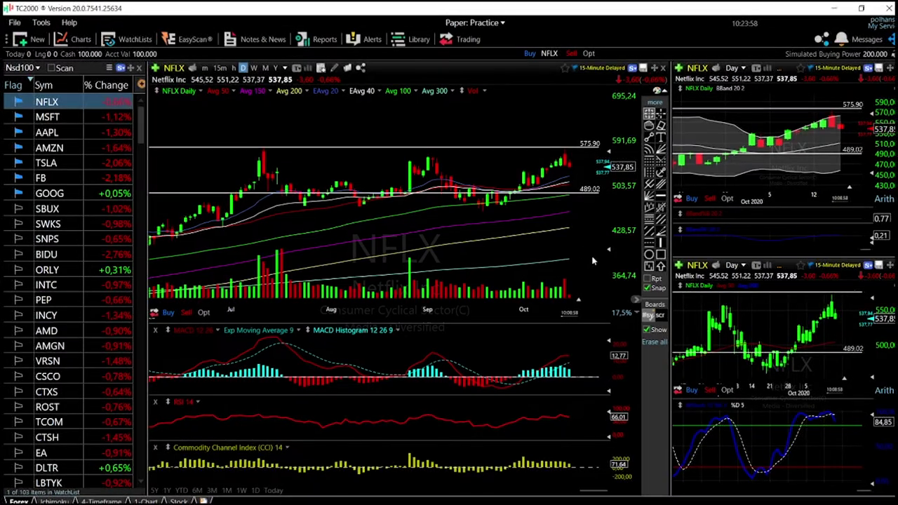
Load the MSFT charts and read the price levels where the short-term and 100-day moving averages meet the latest candle
{"action": "left_click", "coordinate": [51, 118]}
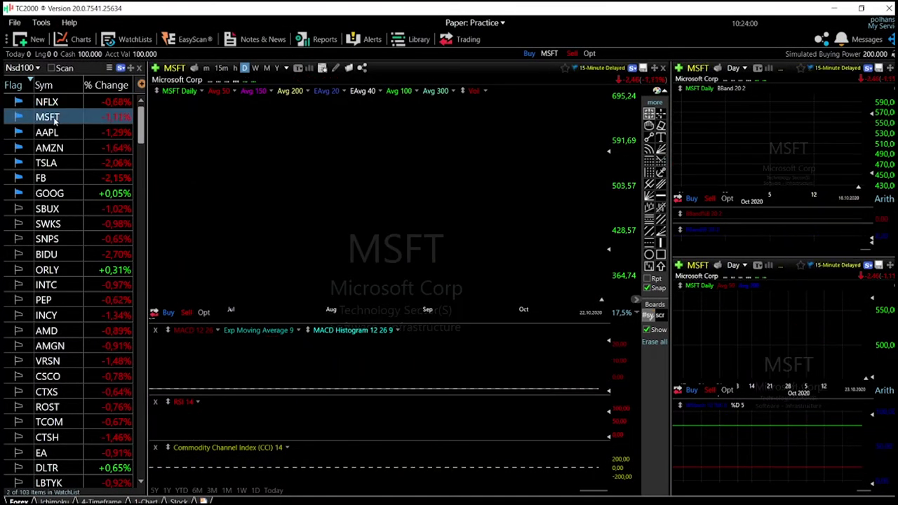
{"action": "scroll", "coordinate": [559, 199], "scroll_direction": "up", "scroll_amount": 2}
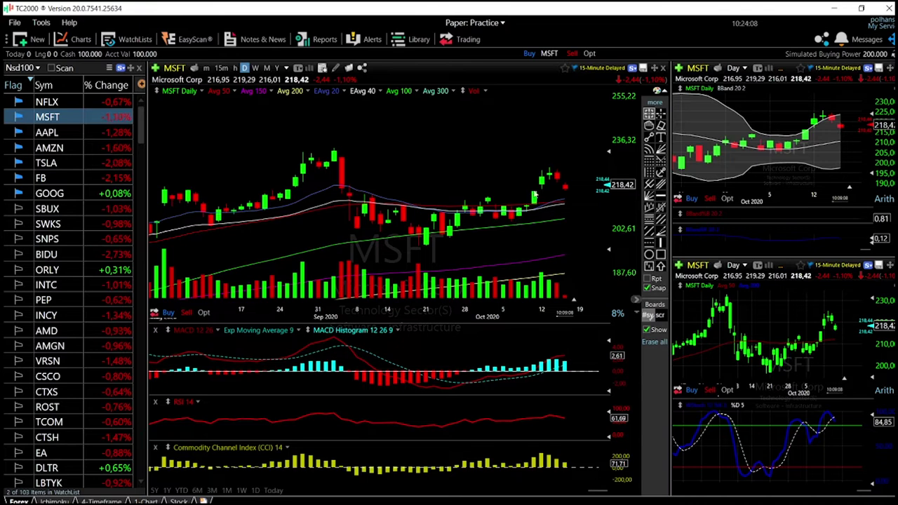
{"action": "left_click", "coordinate": [566, 205]}
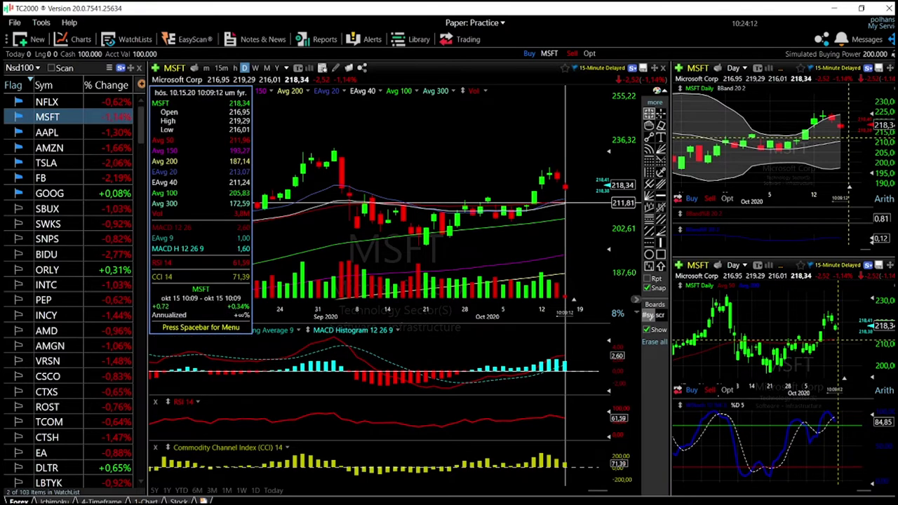
{"action": "left_click", "coordinate": [566, 203]}
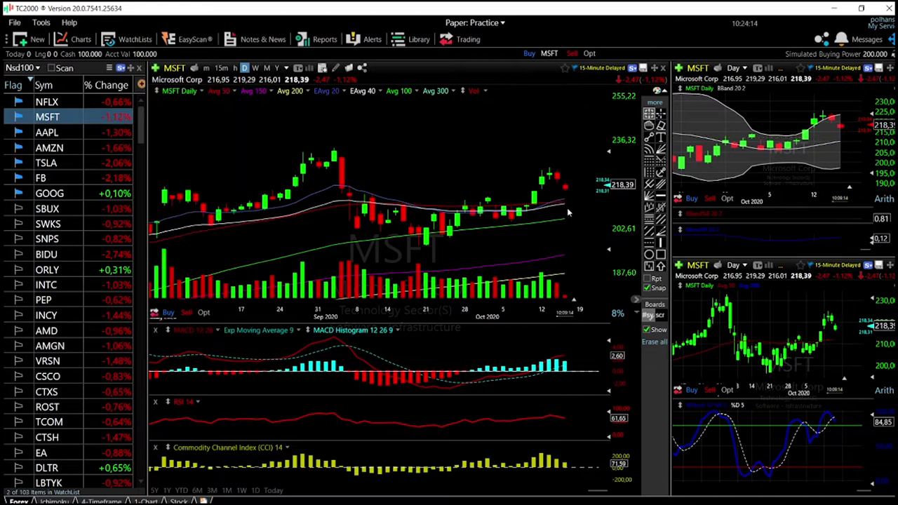
{"action": "left_click", "coordinate": [567, 221]}
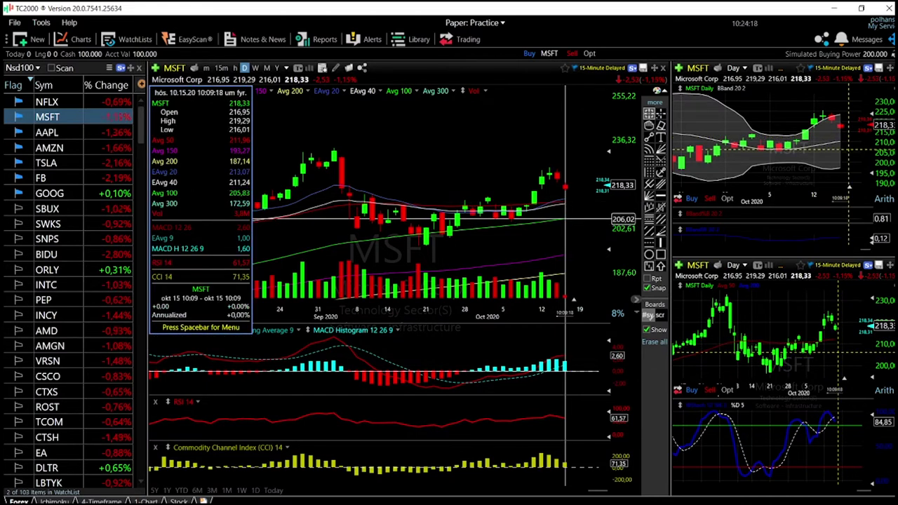
{"action": "left_click", "coordinate": [565, 221]}
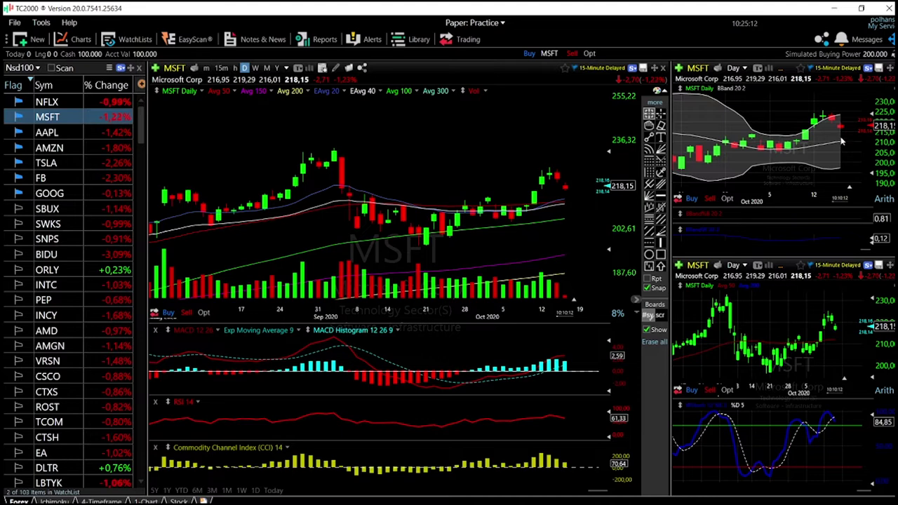
Inspect the MSFT Bollinger Band and daily charts, and read the price levels at the October 13 high and early September peak
{"action": "scroll", "coordinate": [842, 144], "scroll_direction": "down", "scroll_amount": 2}
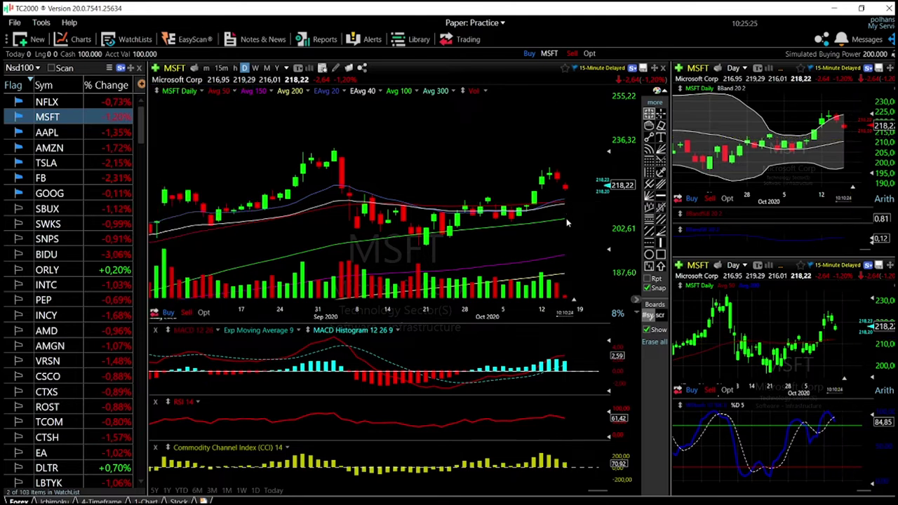
{"action": "mouse_move", "coordinate": [566, 220]}
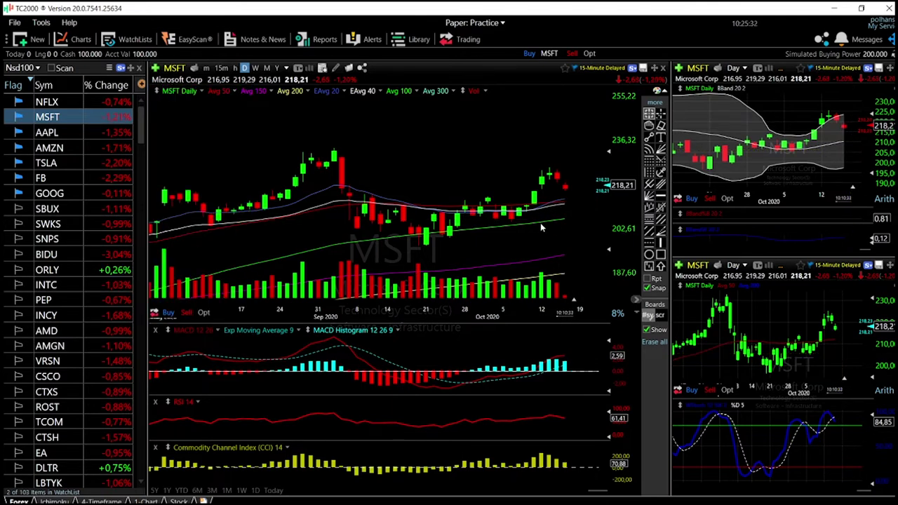
{"action": "scroll", "coordinate": [527, 248], "scroll_direction": "down", "scroll_amount": 2}
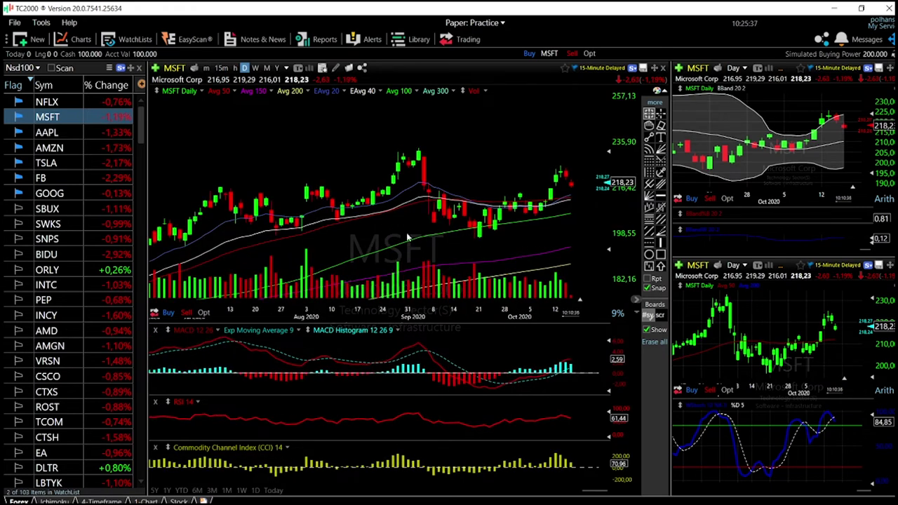
{"action": "scroll", "coordinate": [566, 187], "scroll_direction": "up", "scroll_amount": 1}
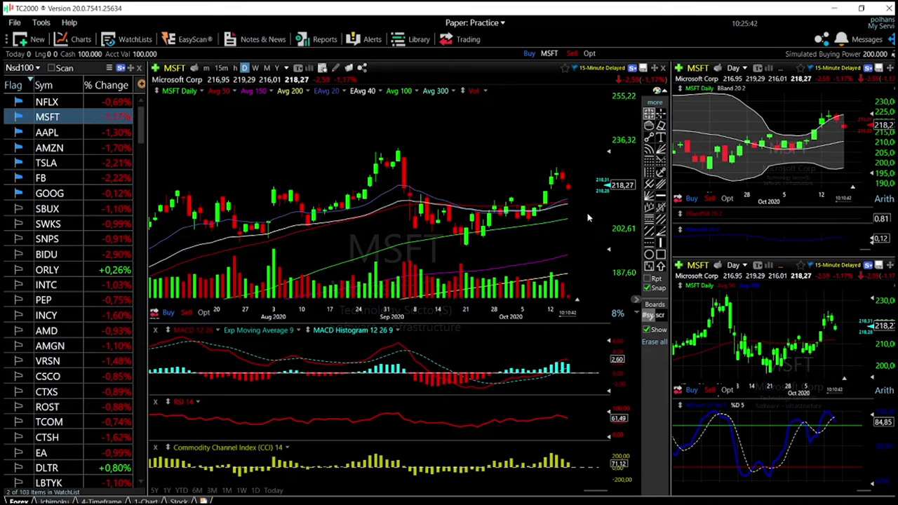
{"action": "left_click", "coordinate": [556, 168]}
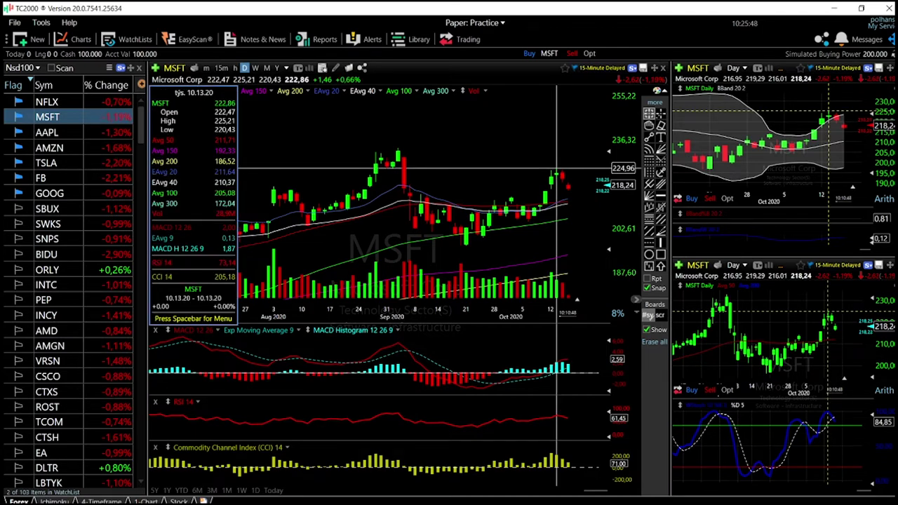
{"action": "left_click", "coordinate": [557, 169]}
{"action": "left_click", "coordinate": [416, 147]}
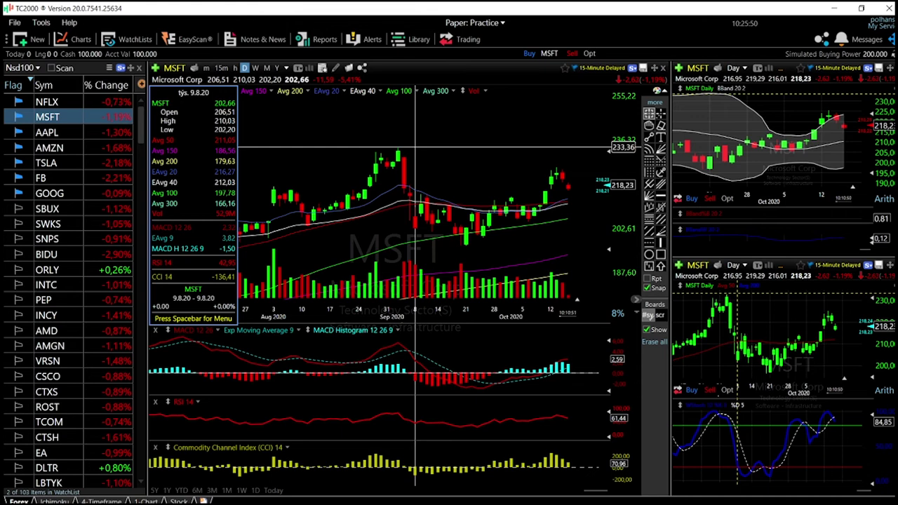
{"action": "left_click", "coordinate": [486, 156]}
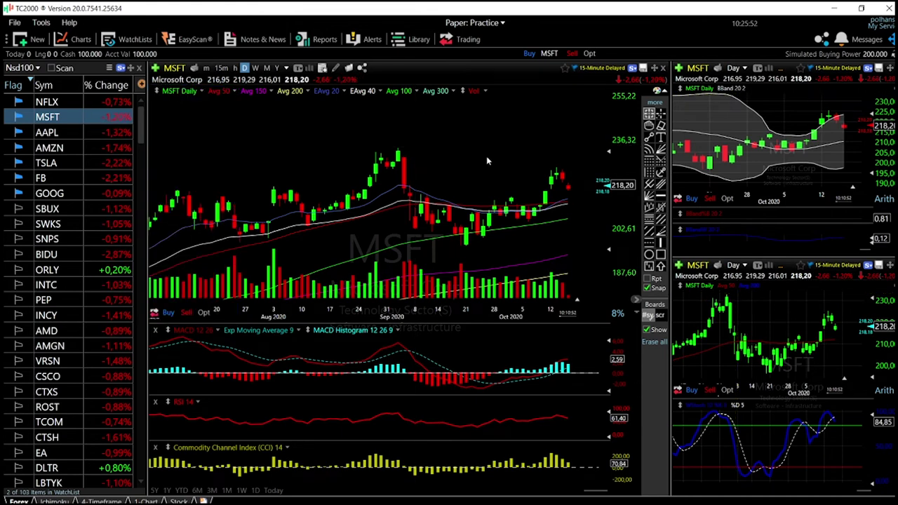
Load the AAPL charts and read the price levels at the 20-day average and September 24 low, checking the middle Bollinger Band
{"action": "left_click", "coordinate": [59, 134]}
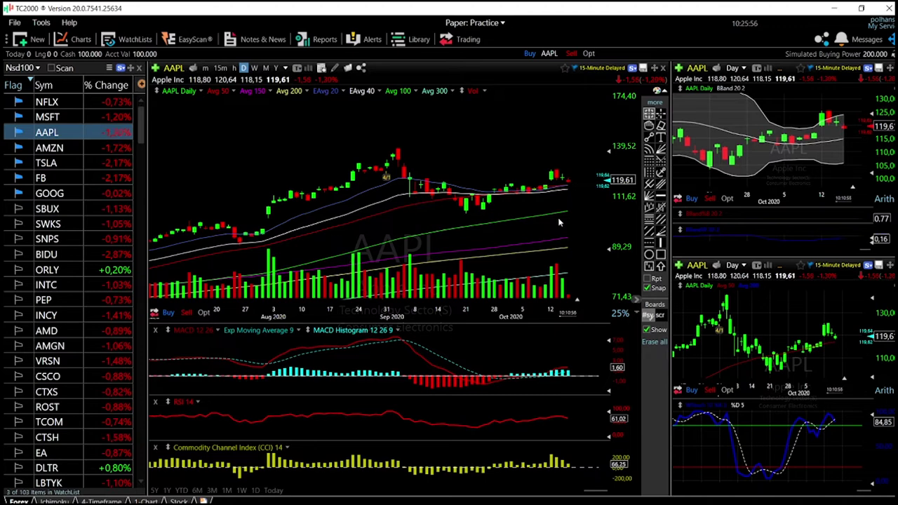
{"action": "scroll", "coordinate": [560, 223], "scroll_direction": "up", "scroll_amount": 2}
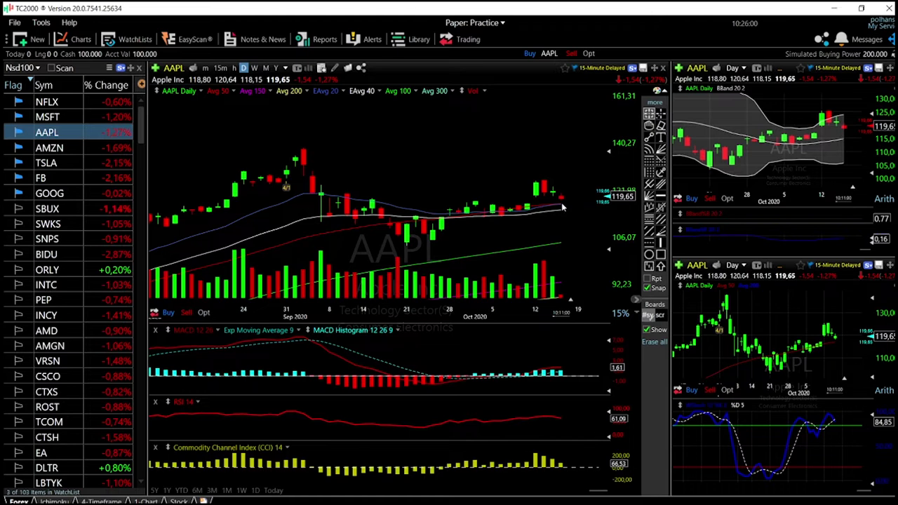
{"action": "left_click", "coordinate": [562, 204]}
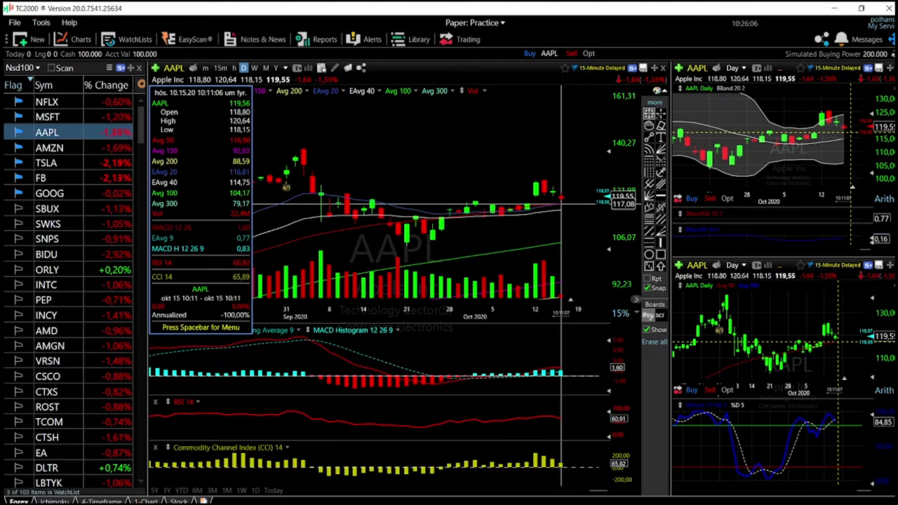
{"action": "left_click", "coordinate": [439, 246]}
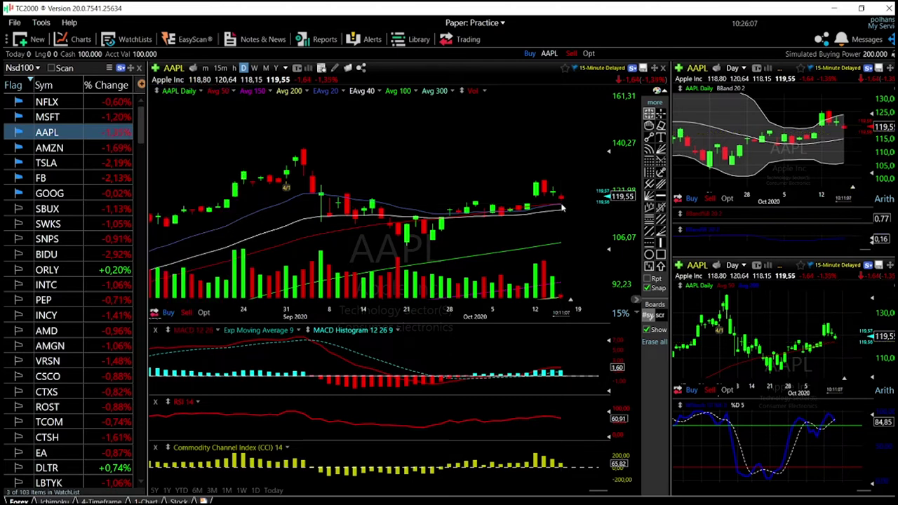
{"action": "left_click", "coordinate": [433, 241]}
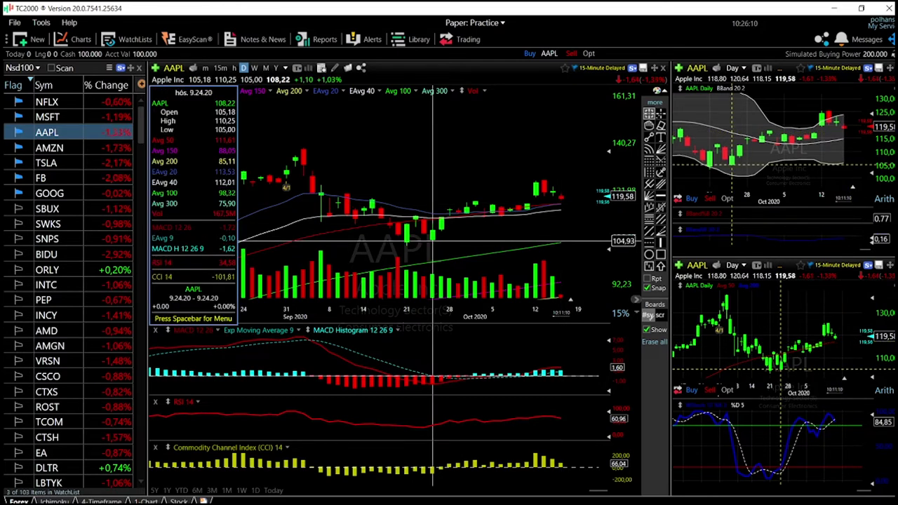
{"action": "left_click", "coordinate": [433, 240]}
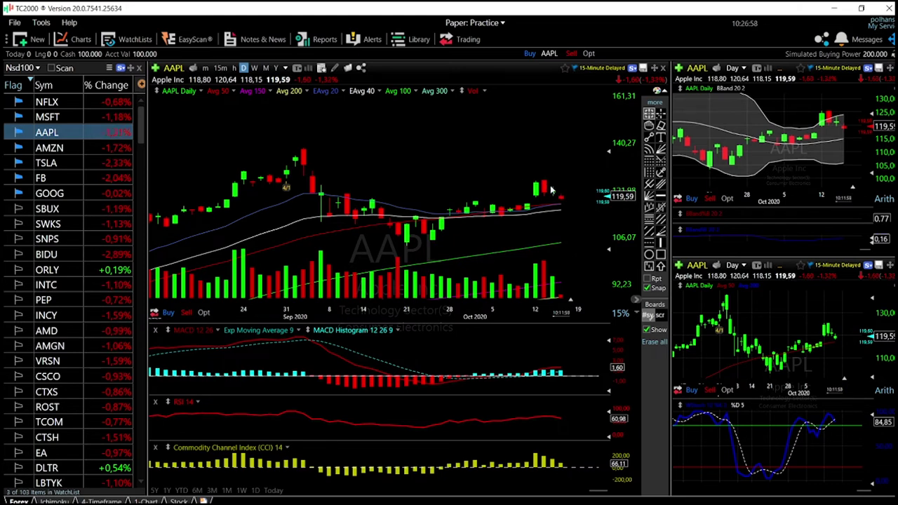
{"action": "mouse_move", "coordinate": [570, 204]}
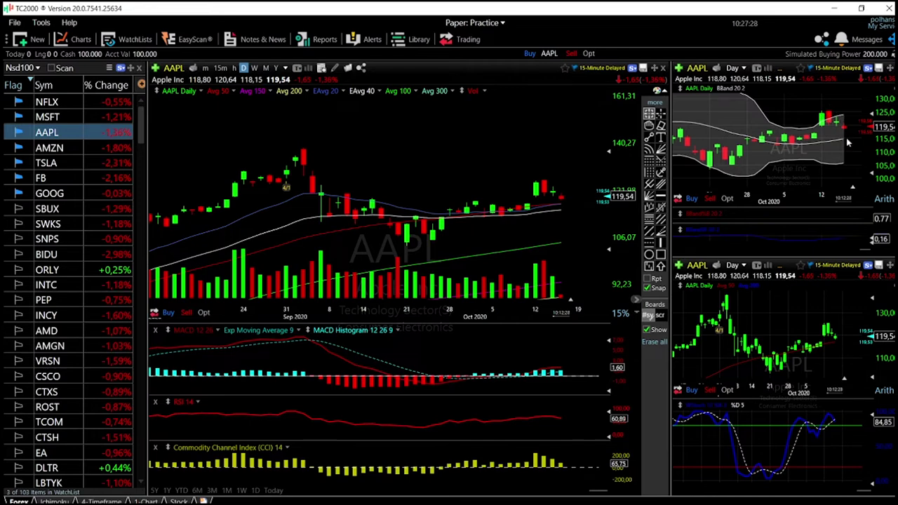
{"action": "mouse_move", "coordinate": [845, 138]}
Load the AMZN charts and read the price levels at the 50-day and 100-day averages and the middle Bollinger Band
{"action": "left_click", "coordinate": [67, 147]}
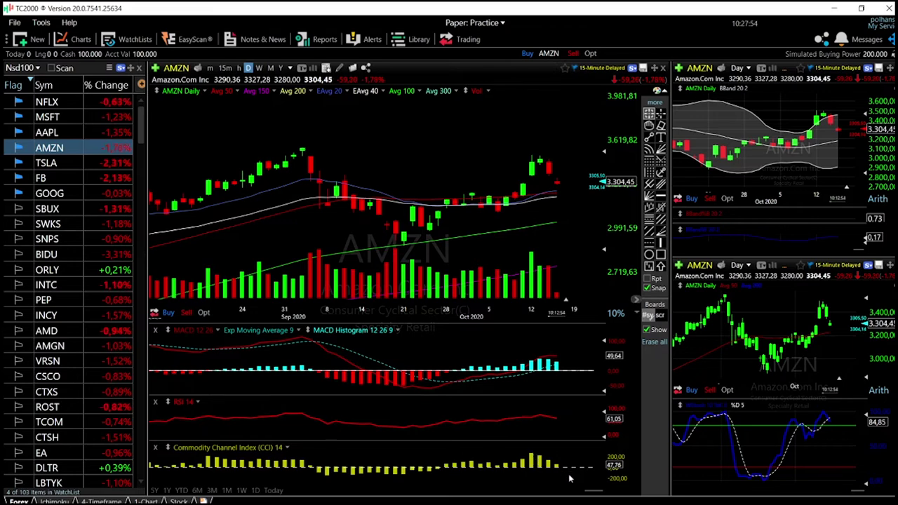
{"action": "left_click", "coordinate": [559, 193]}
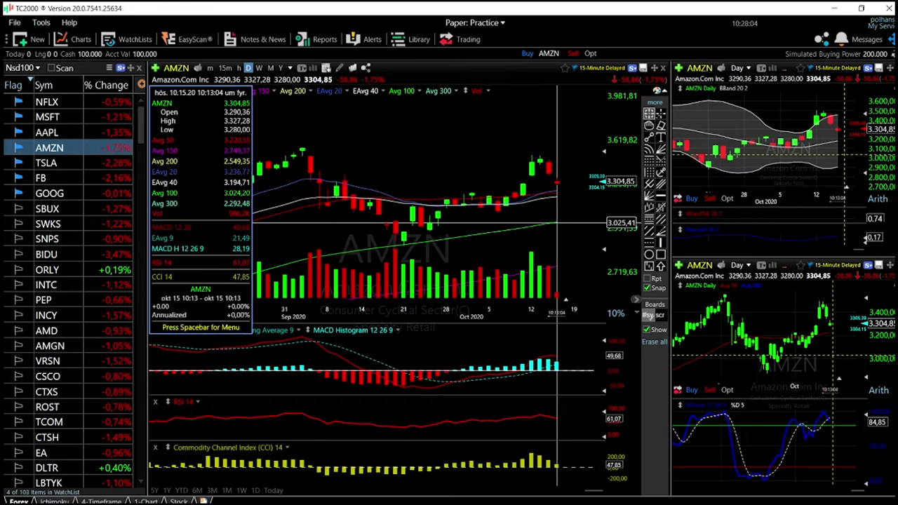
{"action": "left_click", "coordinate": [557, 225]}
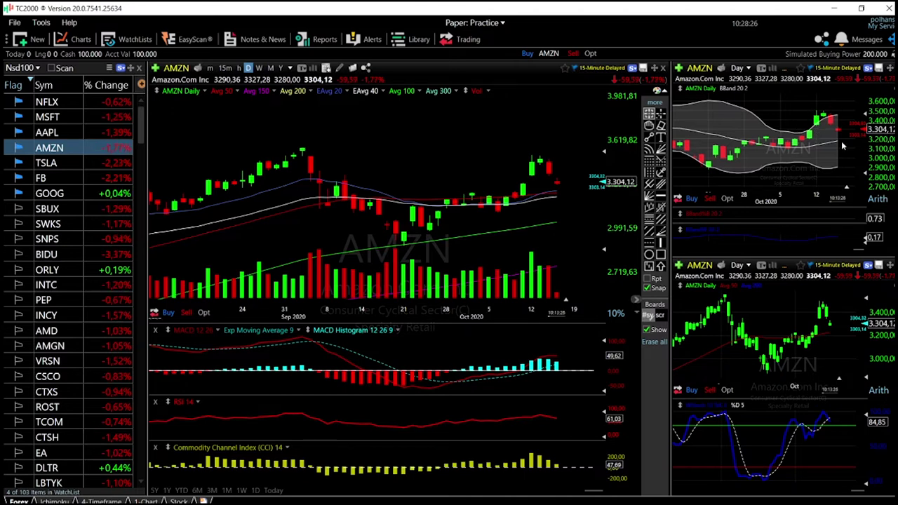
{"action": "left_click_drag", "start_coordinate": [837, 144], "coordinate": [838, 142]}
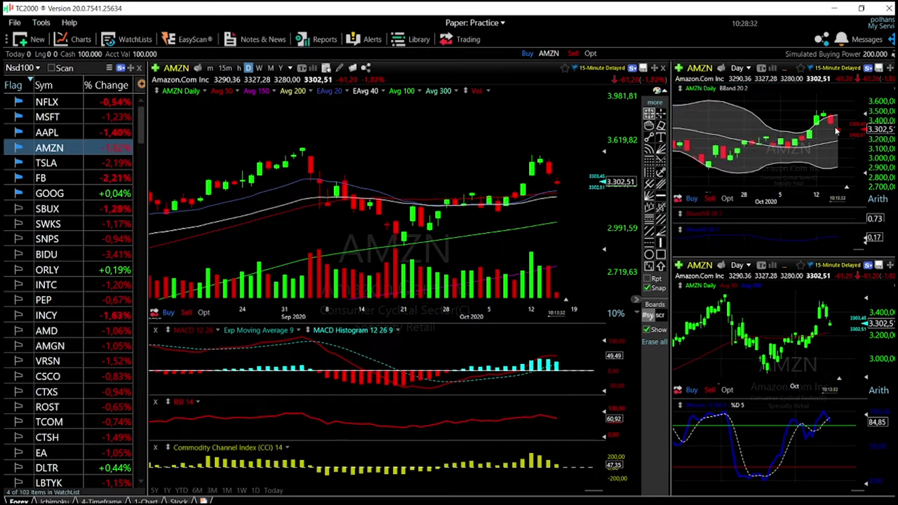